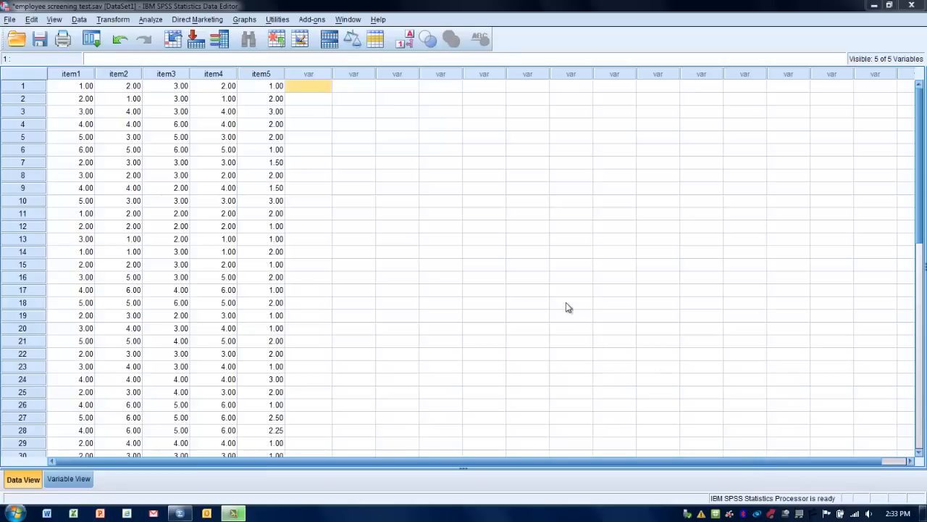
# Start a Reliability Analysis from Analyze > Scale with item1–item5 and the Alpha model
pyautogui.click(150, 20)
pyautogui.moveTo(164, 208)
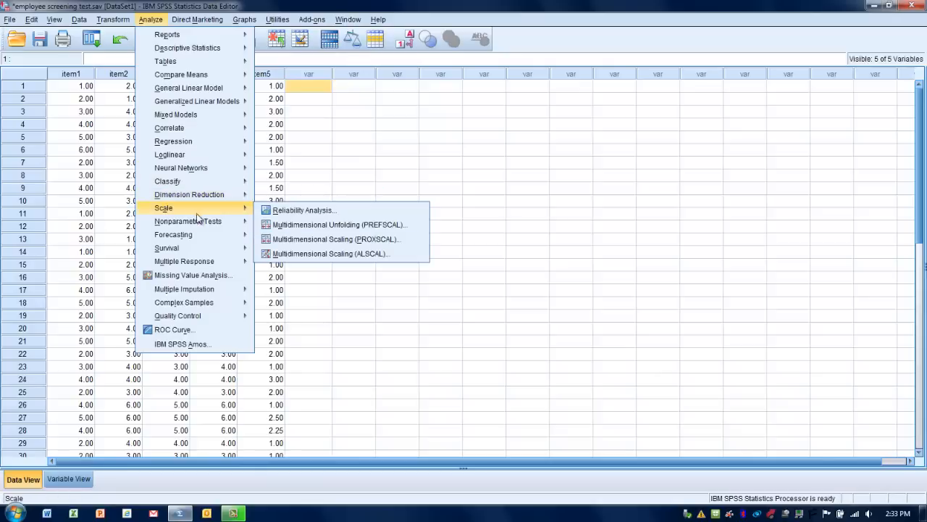
pyautogui.click(295, 212)
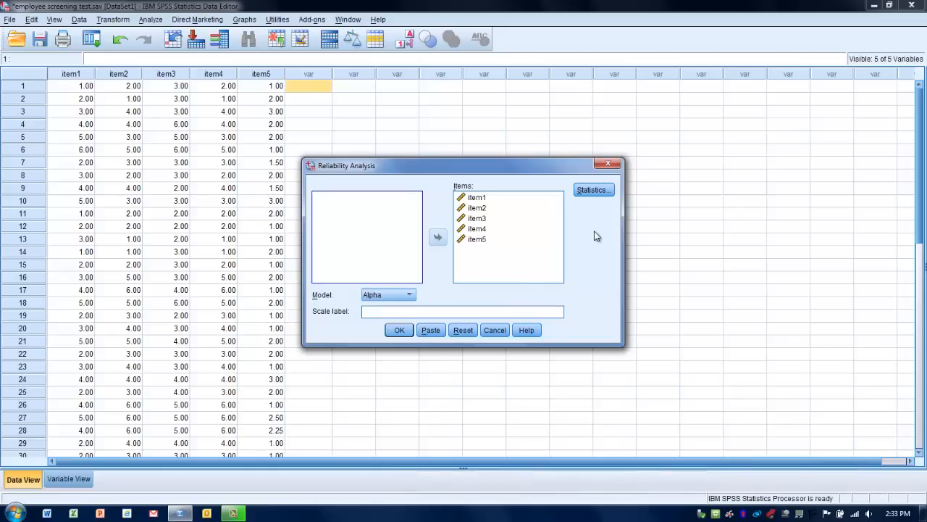
# Request Item descriptives, Scale if item deleted and Inter-Item Correlations in Statistics
pyautogui.click(592, 191)
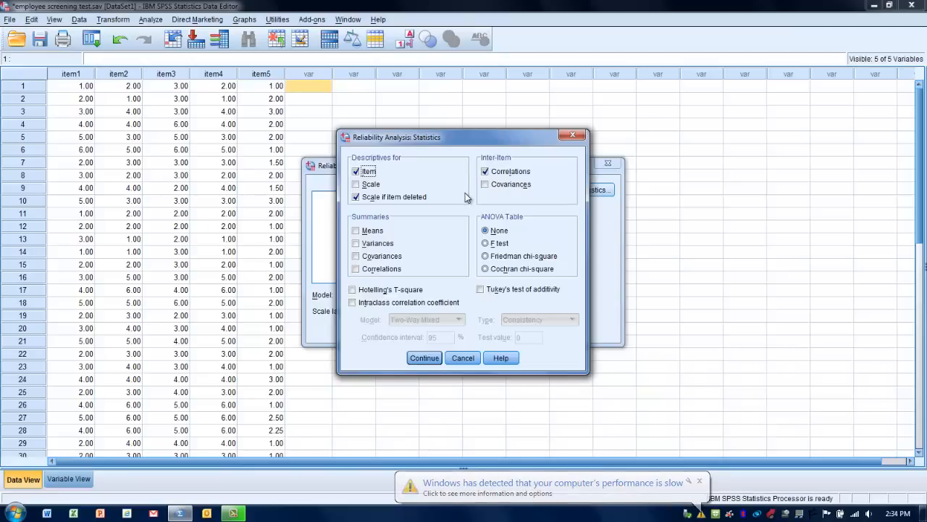
pyautogui.click(423, 357)
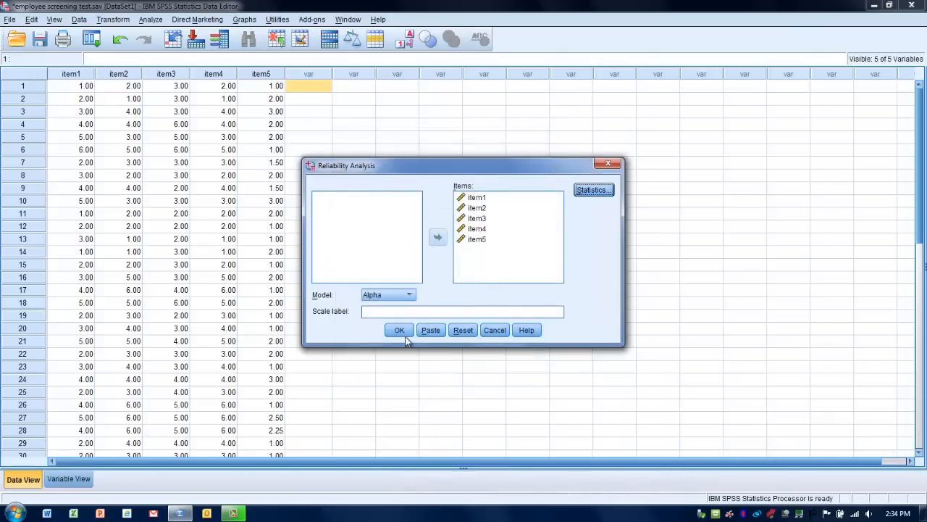
# Run the analysis and review the Reliability Statistics table showing Cronbach's alpha .855
pyautogui.click(401, 331)
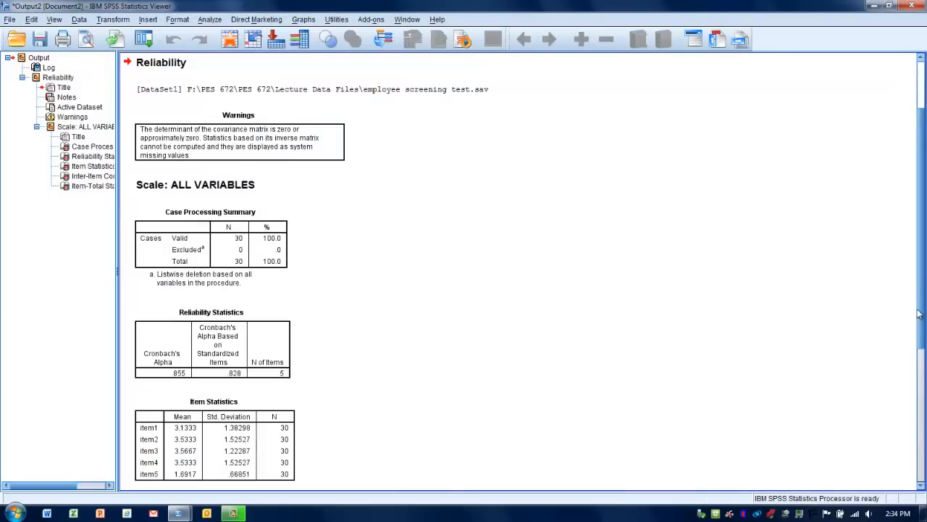
pyautogui.moveTo(922, 322)
pyautogui.mouseDown()
pyautogui.moveTo(922, 312)
pyautogui.moveTo(923, 427)
pyautogui.mouseUp()
pyautogui.click(270, 190)
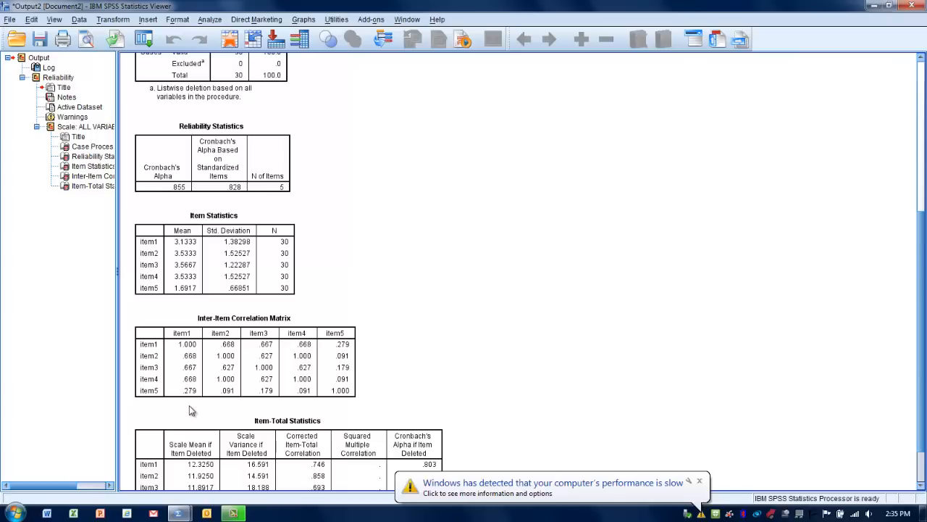
pyautogui.click(224, 391)
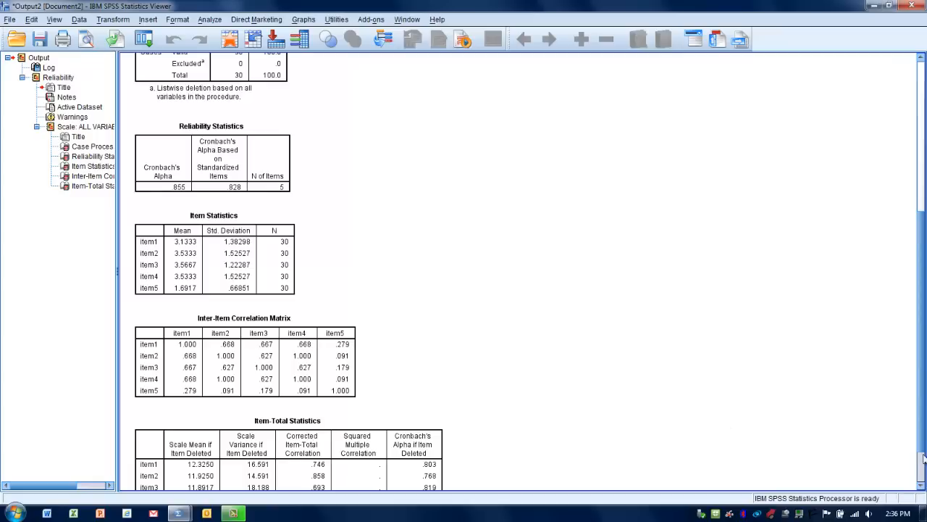
pyautogui.click(921, 486)
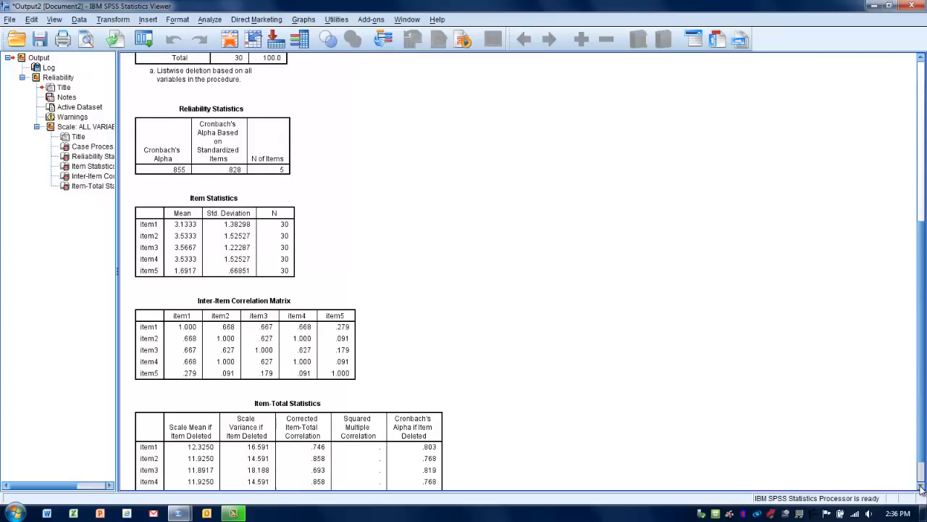
pyautogui.click(921, 488)
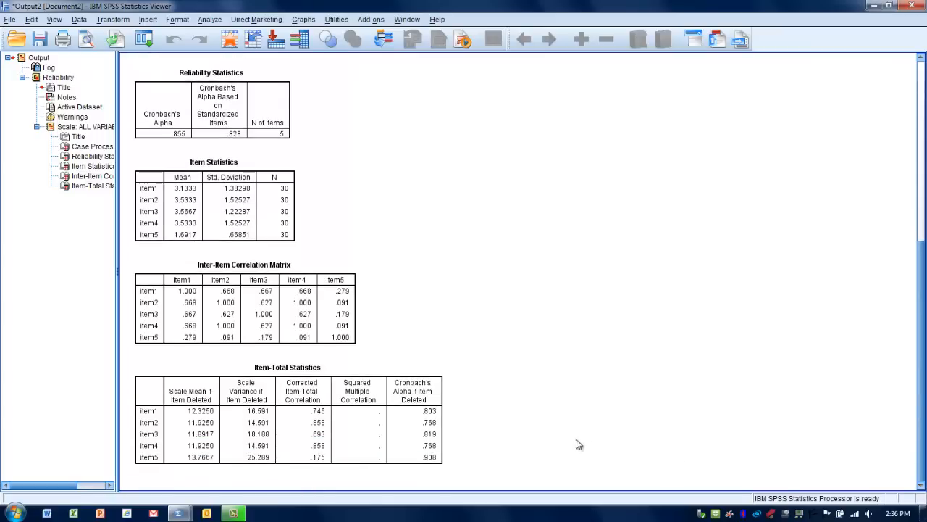
pyautogui.click(445, 456)
pyautogui.click(437, 467)
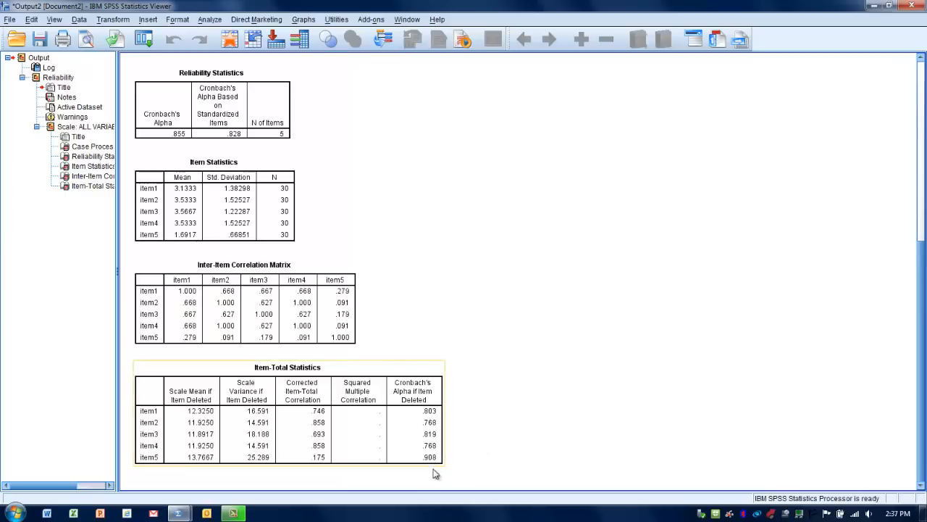
pyautogui.click(476, 465)
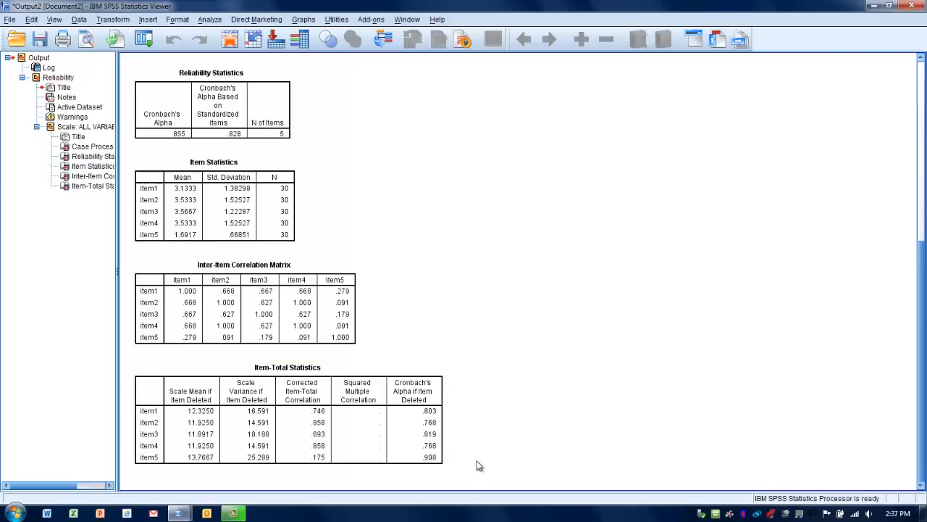